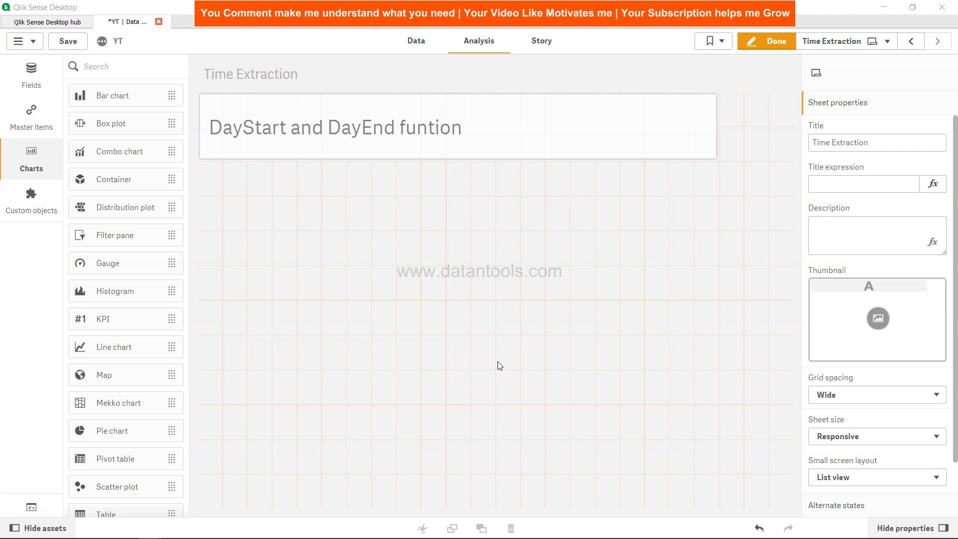
# Open the data load editor showing the Date Functions script with the TempTable inline load.
pyautogui.click(421, 42)
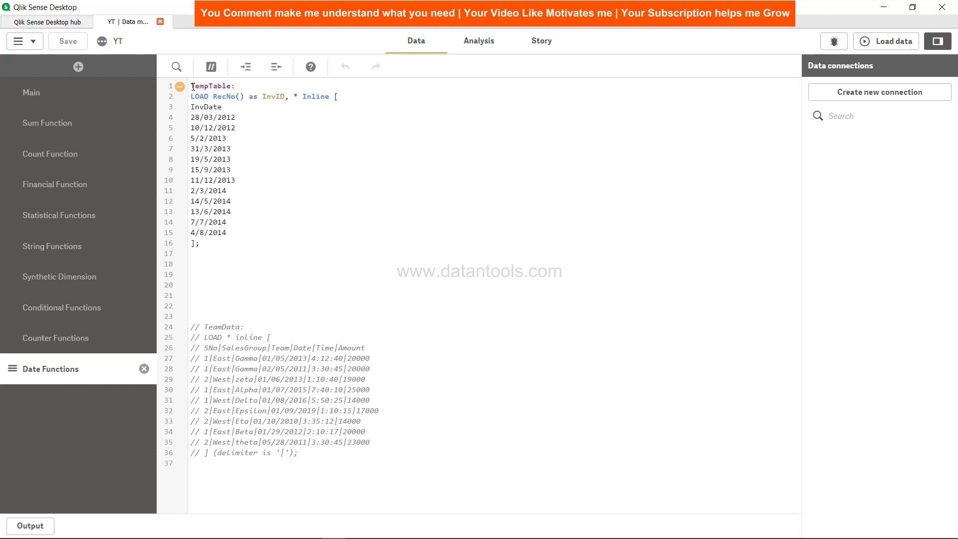
# Insert a new blank line below the TempTable inline load's closing bracket.
pyautogui.moveTo(191, 86); pyautogui.dragTo(239, 234)
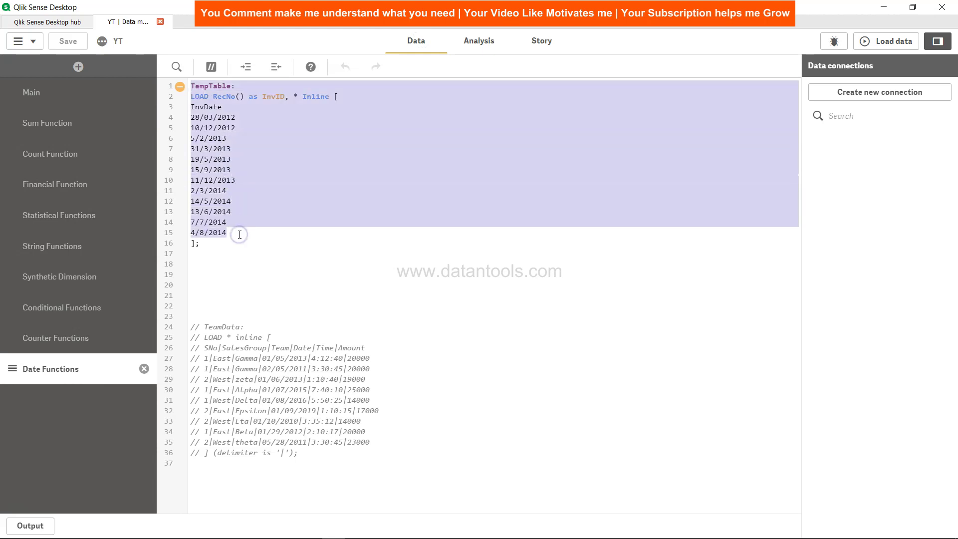
pyautogui.click(217, 117)
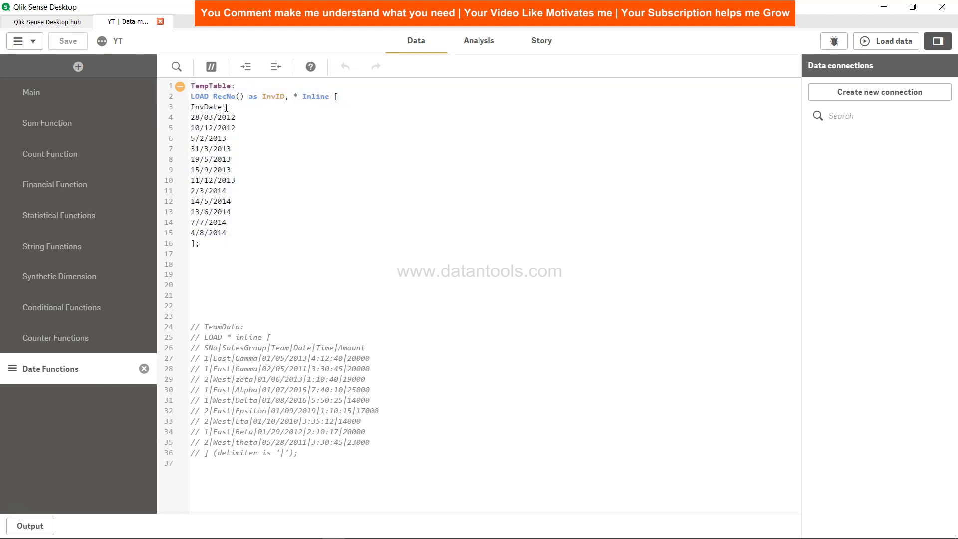
pyautogui.moveTo(221, 106); pyautogui.dragTo(236, 119)
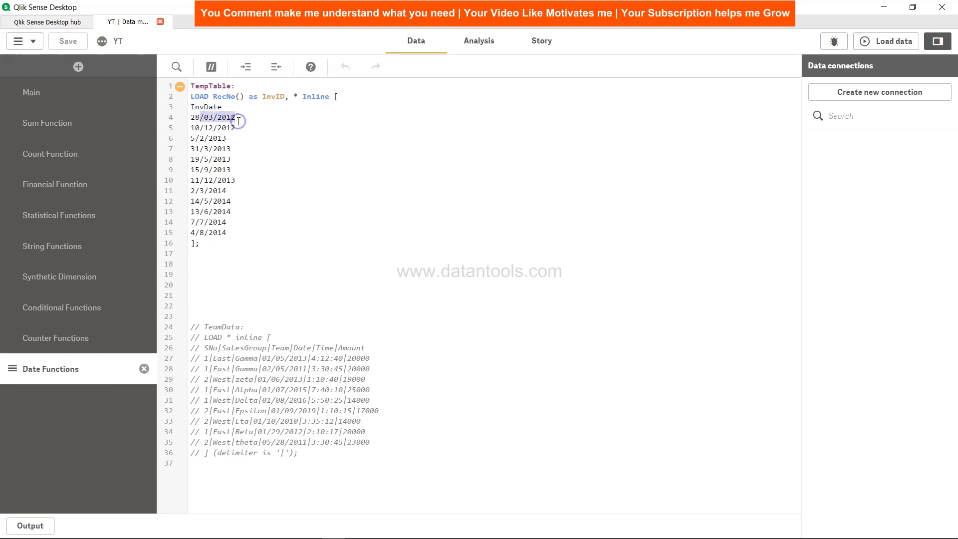
pyautogui.click(239, 120)
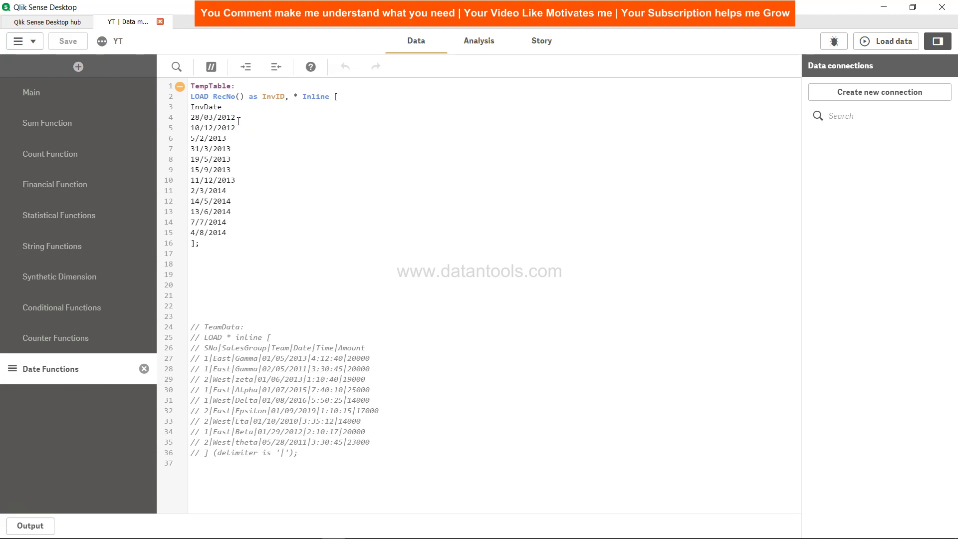
pyautogui.click(224, 257)
pyautogui.press('Return')
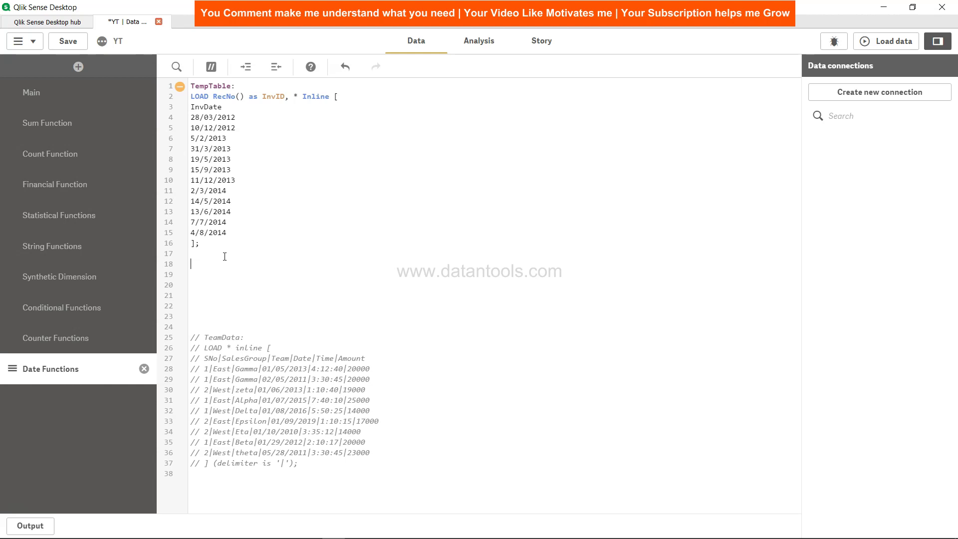
# Write 'inv_table:' followed by 'Load DayStart(InvDate,0) as DStart Resident TempTable;'.
pyautogui.write('inv_table:')
pyautogui.press('Return')
pyautogui.write('Load')
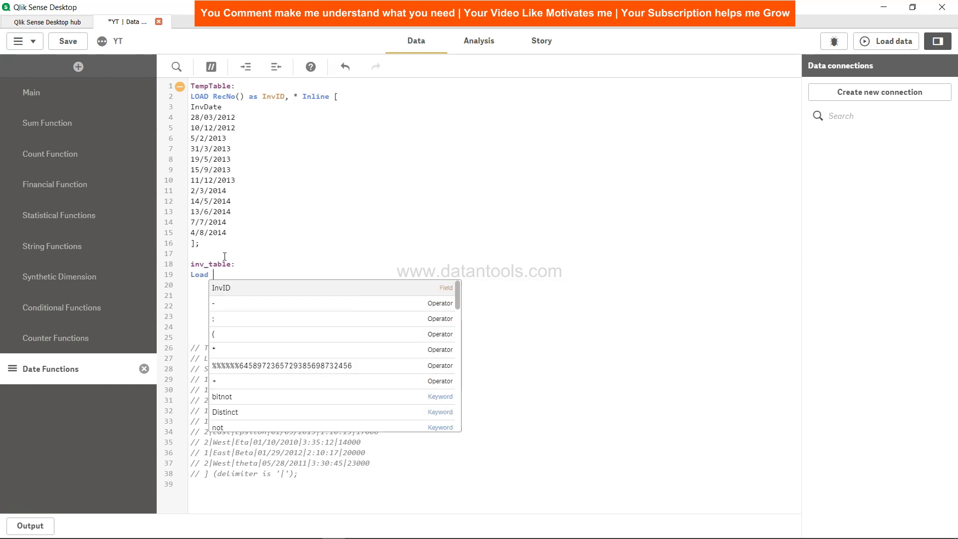
pyautogui.write(' Day')
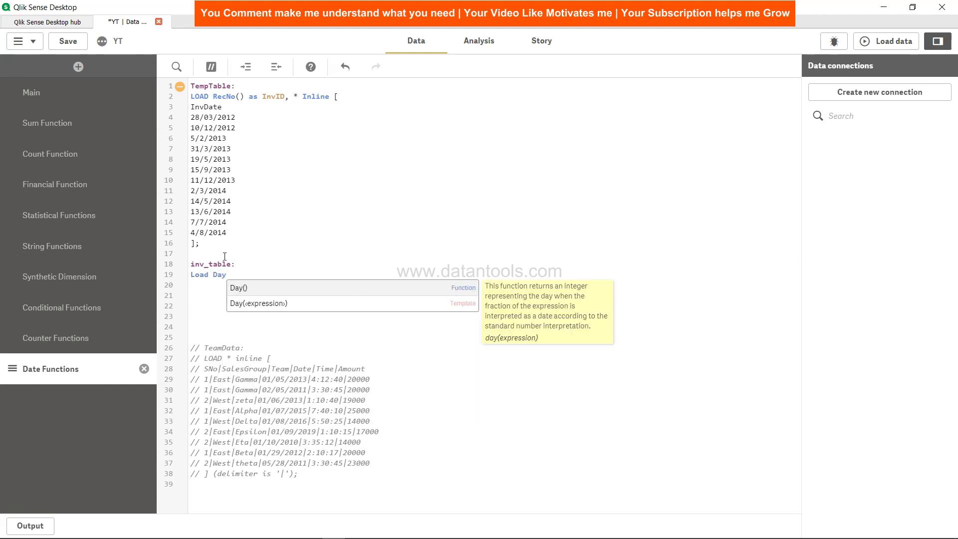
pyautogui.write('Start(')
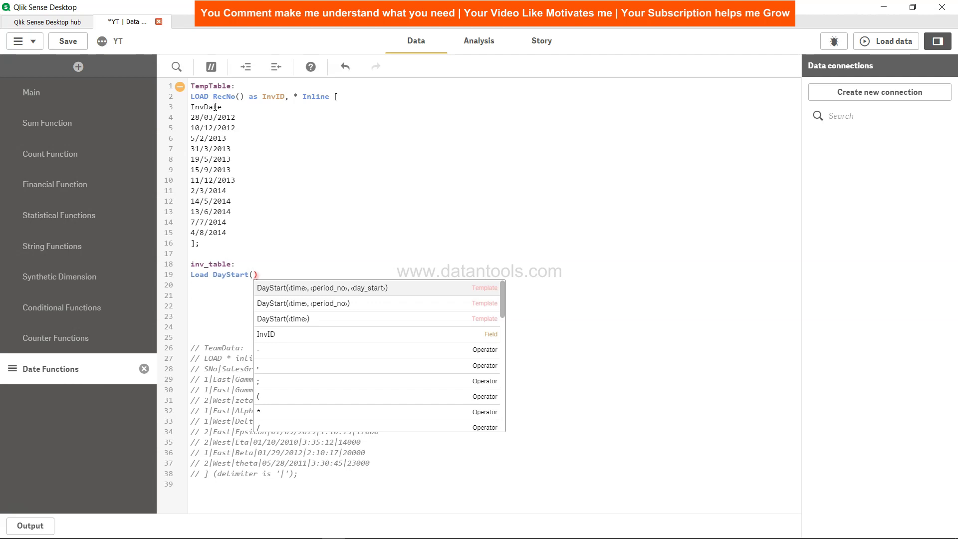
pyautogui.write('InvDate')
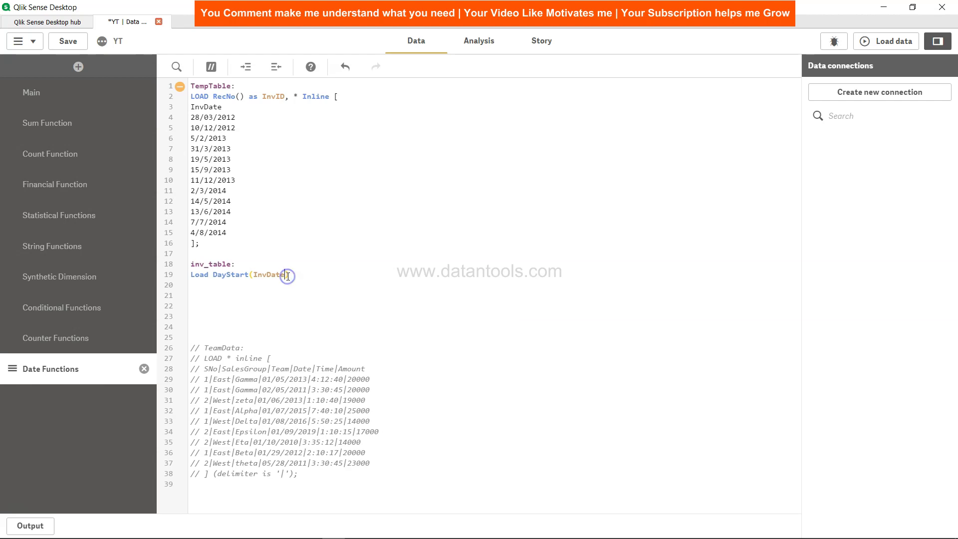
pyautogui.write(',0')
pyautogui.click(313, 275)
pyautogui.write('as DT')
pyautogui.press('BackSpace')
pyautogui.write('Start ')
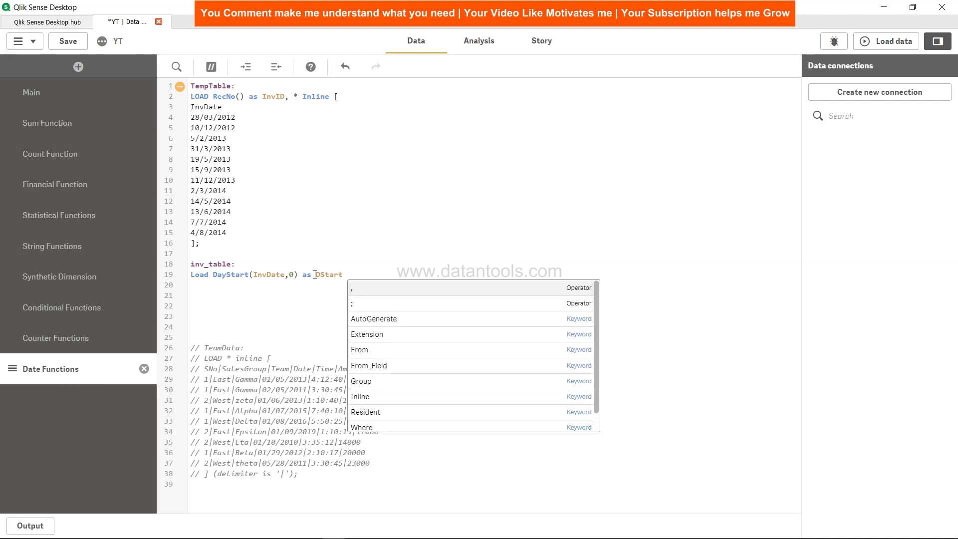
pyautogui.write('Resident ')
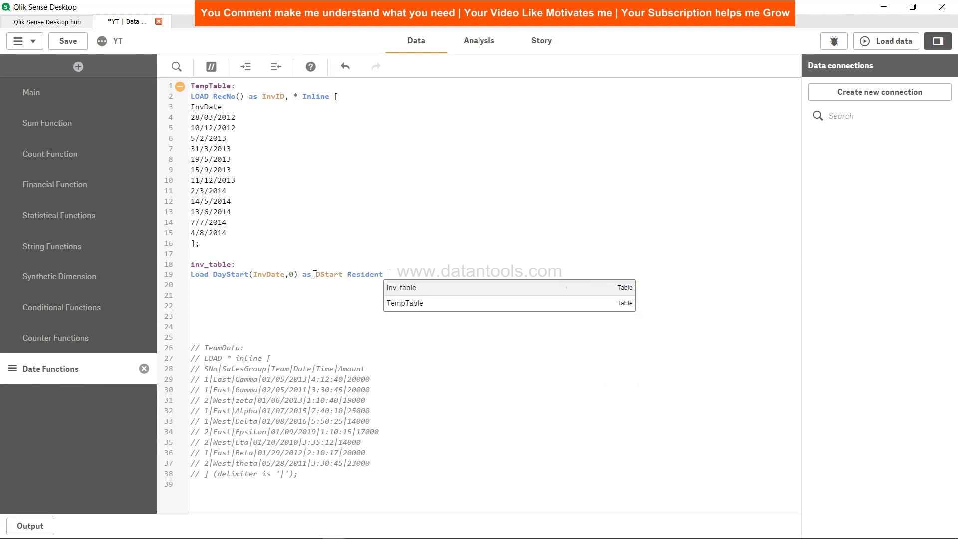
pyautogui.write('Te')
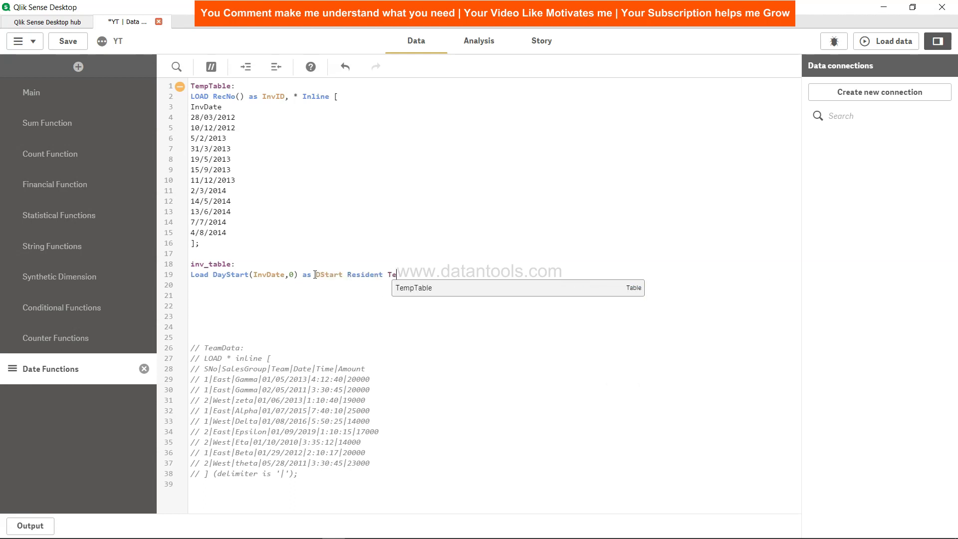
pyautogui.write('mpTable;Add')
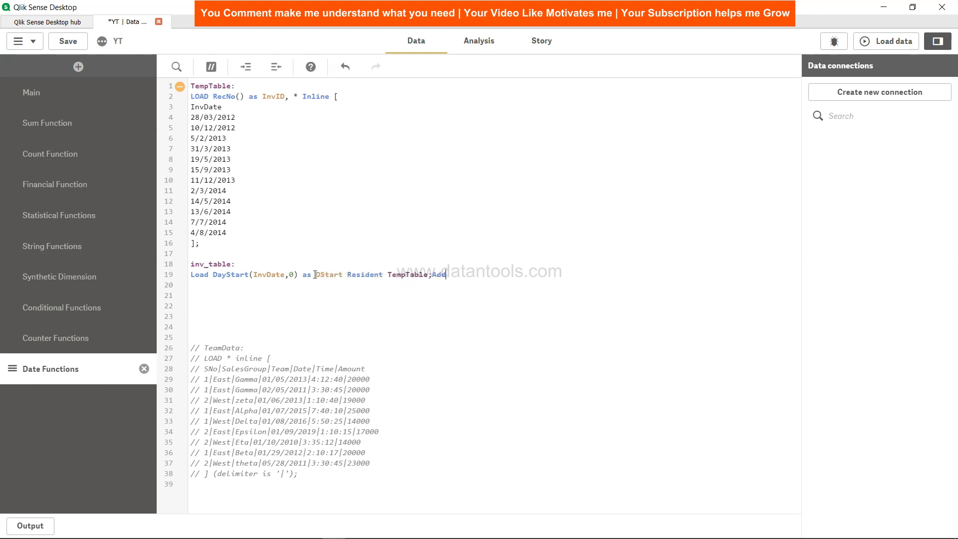
pyautogui.press('BackSpace')
pyautogui.press('BackSpace')
pyautogui.press('BackSpace')
pyautogui.press('Return')
pyautogui.press('Return')
# Add 'Drop Table TempTable;' and insert '*,' after Load on line 19.
pyautogui.write('Dro')
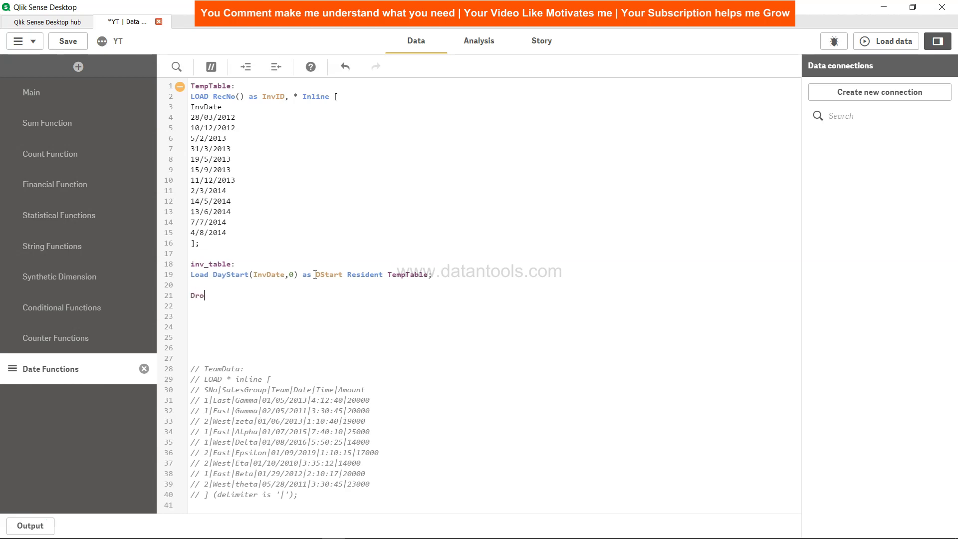
pyautogui.write('p Table ')
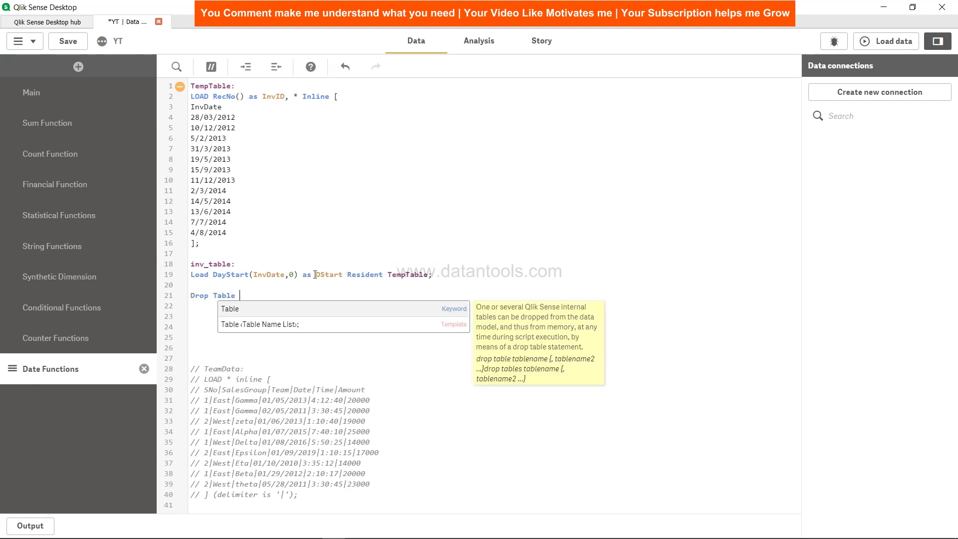
pyautogui.write('TempTable')
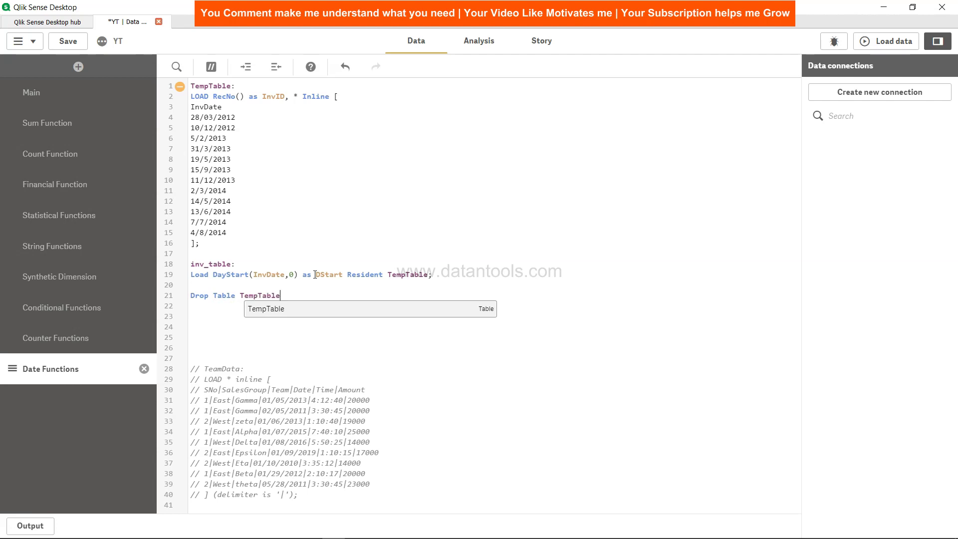
pyautogui.write(';')
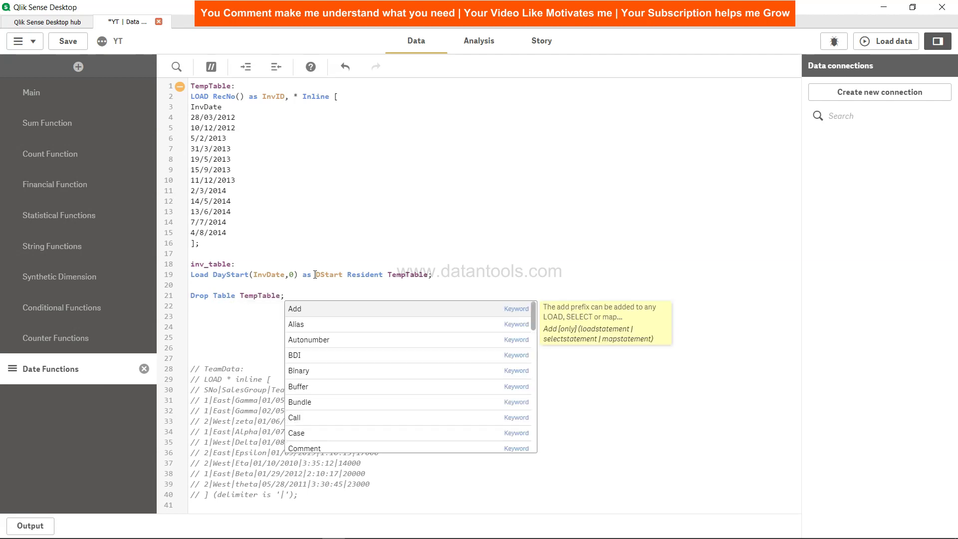
pyautogui.press('Escape')
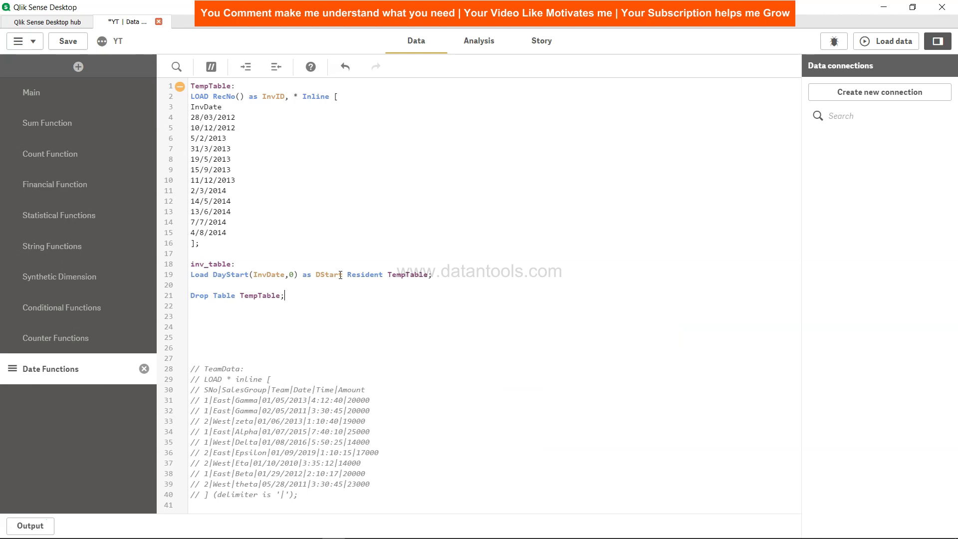
pyautogui.click(214, 274)
pyautogui.write('*,')
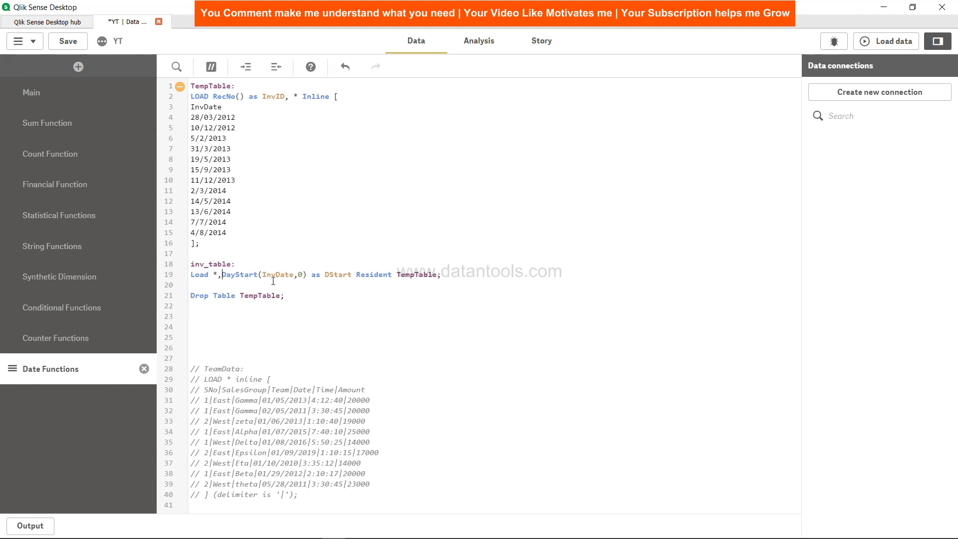
# Save the script and reload the data, loading 12 lines into inv_table.
pyautogui.click(74, 43)
pyautogui.click(885, 48)
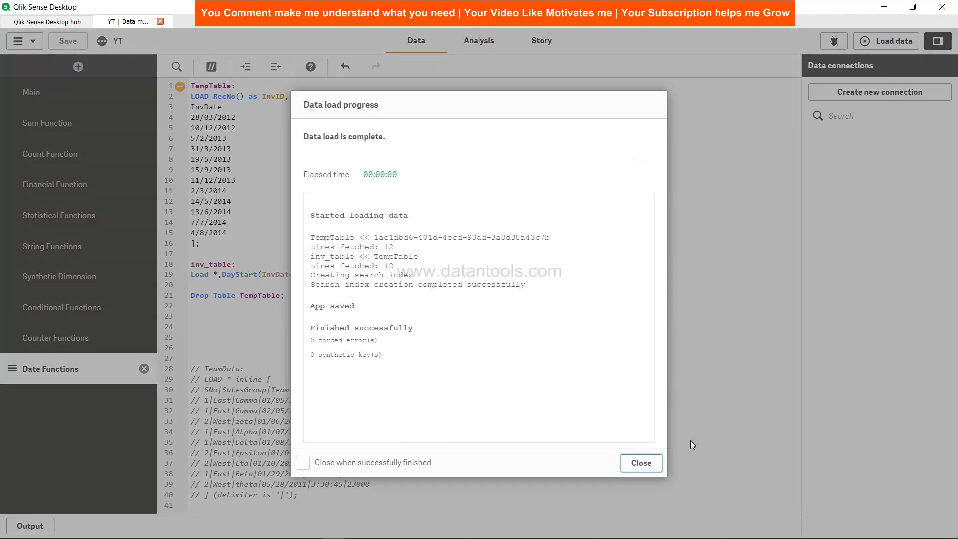
pyautogui.click(635, 462)
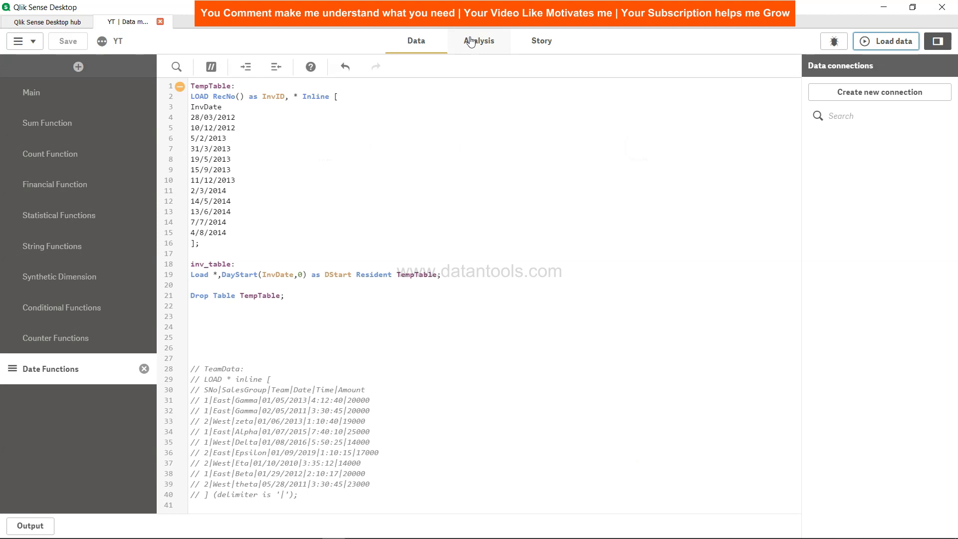
# Place a new table on the Analysis sheet with InvDate as its first dimension.
pyautogui.click(471, 41)
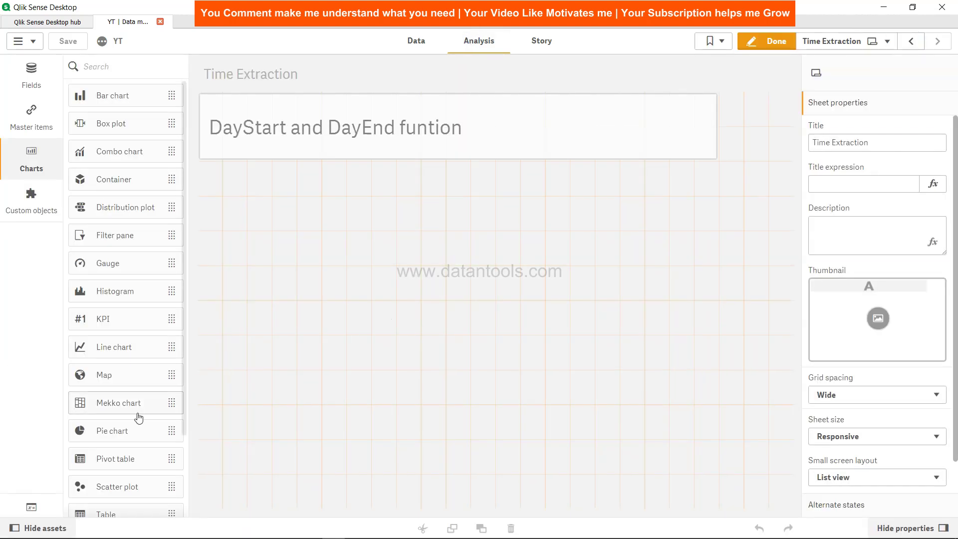
pyautogui.scroll(-3, 134, 476)
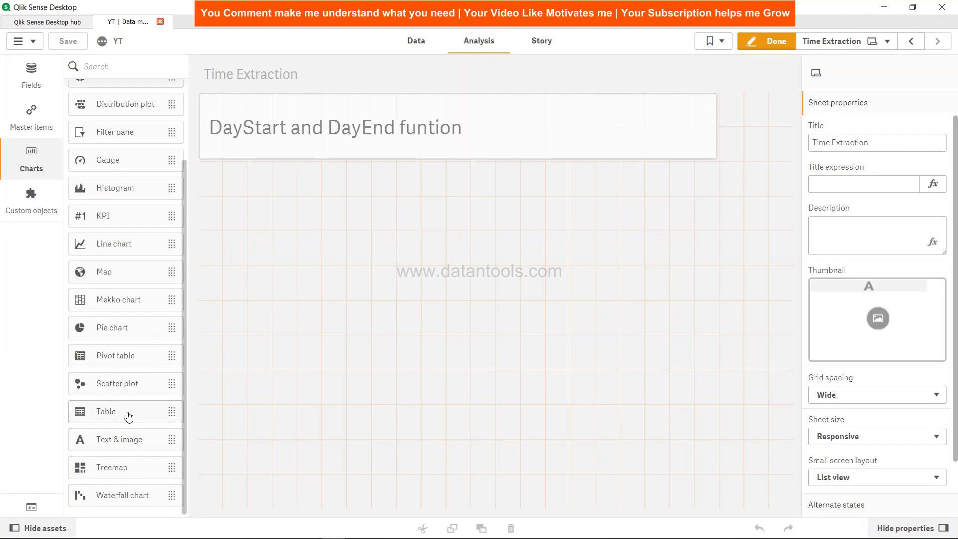
pyautogui.moveTo(119, 412); pyautogui.dragTo(303, 246)
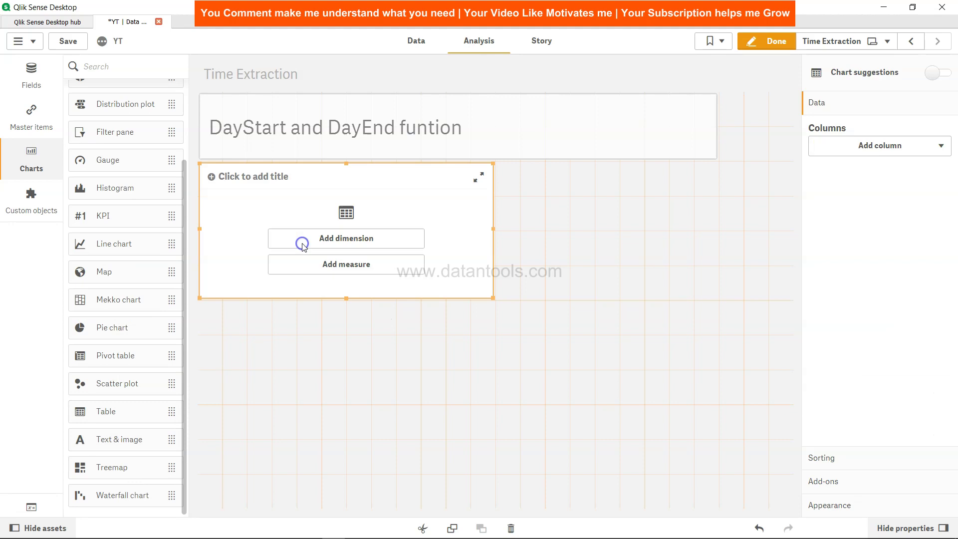
pyautogui.click(346, 238)
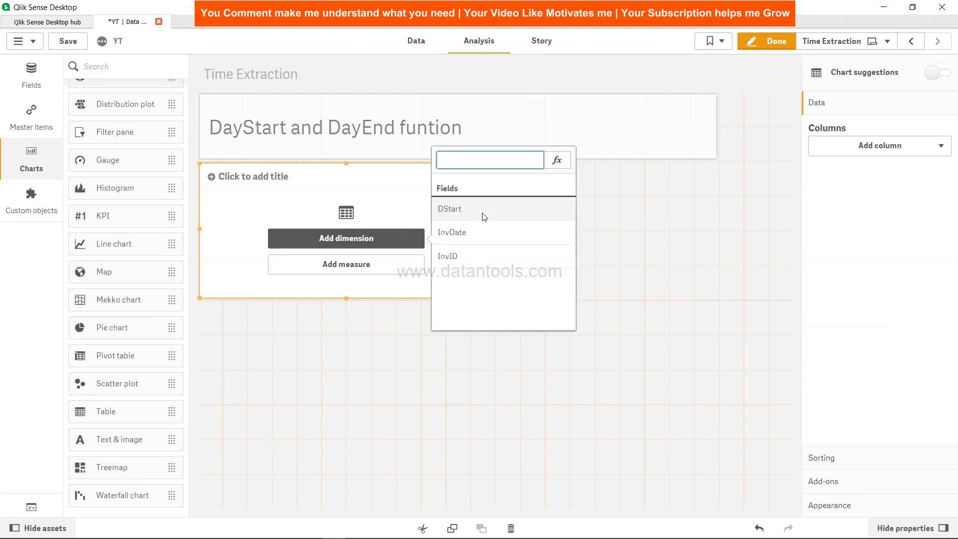
pyautogui.click(482, 237)
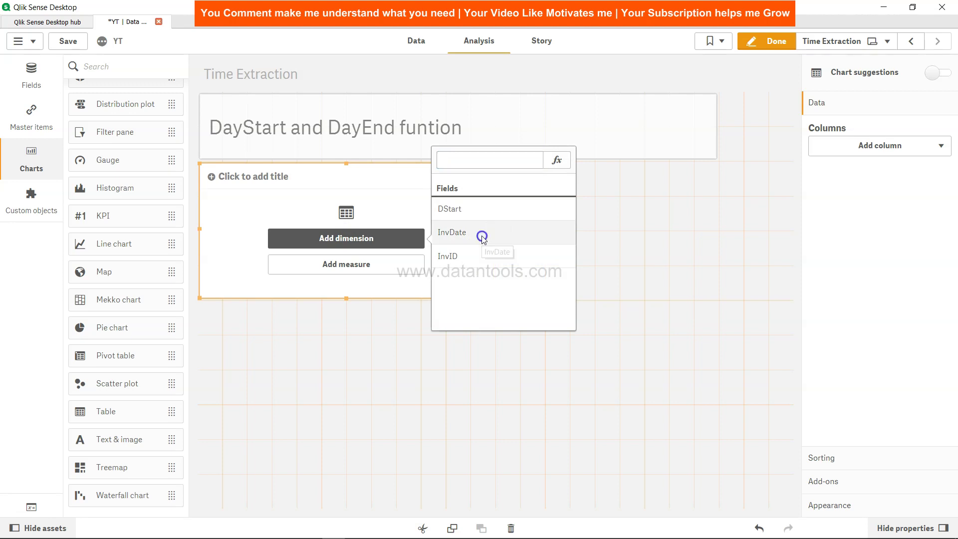
# Add DStart as a second dimension column and enlarge the table to show all 12 rows.
pyautogui.click(896, 175)
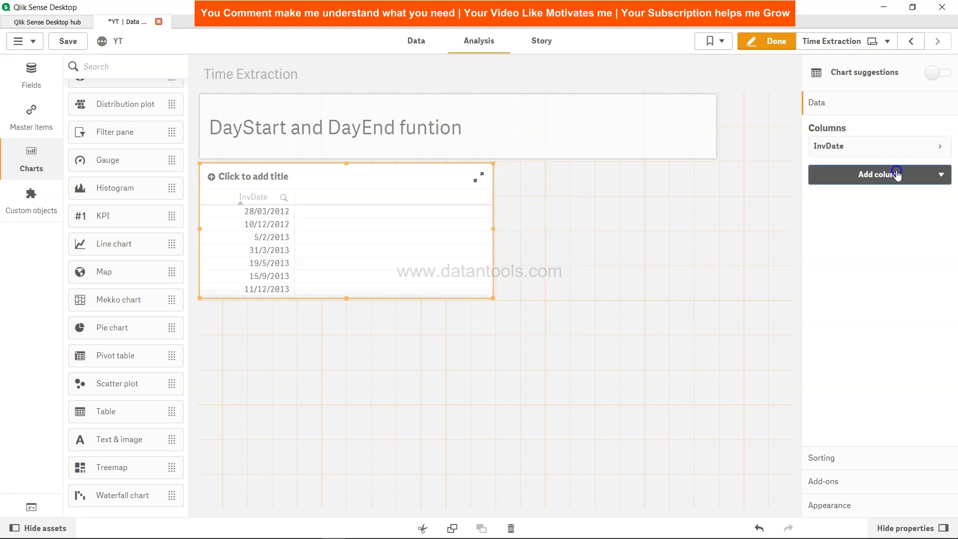
pyautogui.click(891, 201)
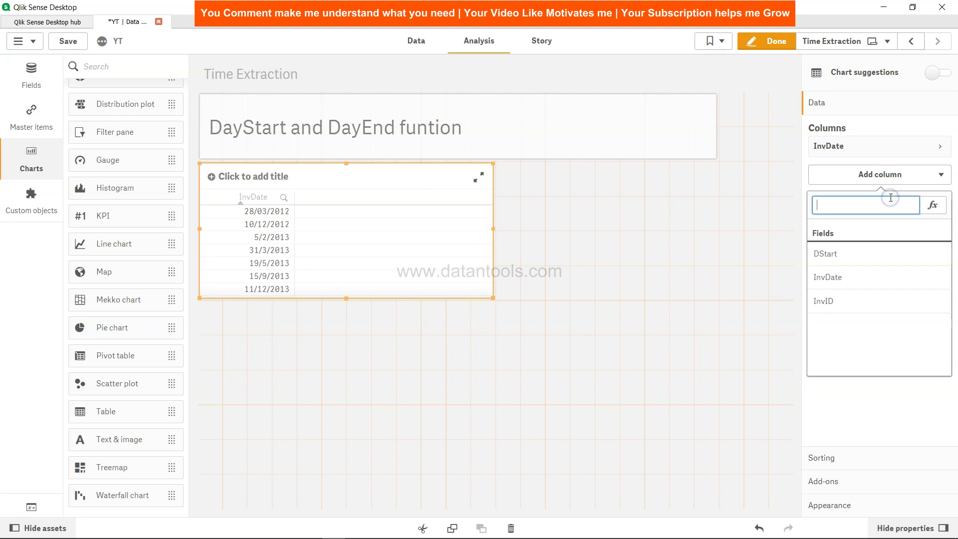
pyautogui.click(865, 256)
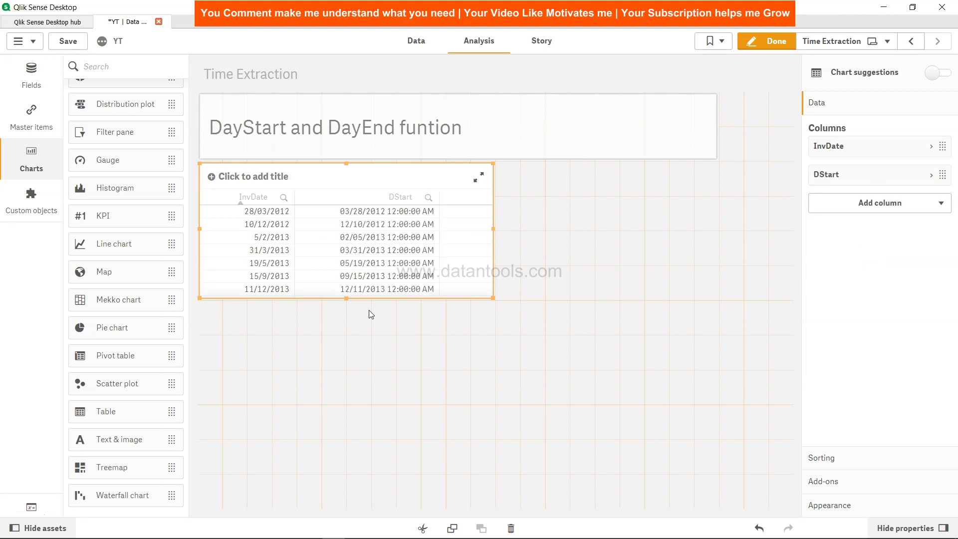
pyautogui.moveTo(347, 298); pyautogui.dragTo(352, 438)
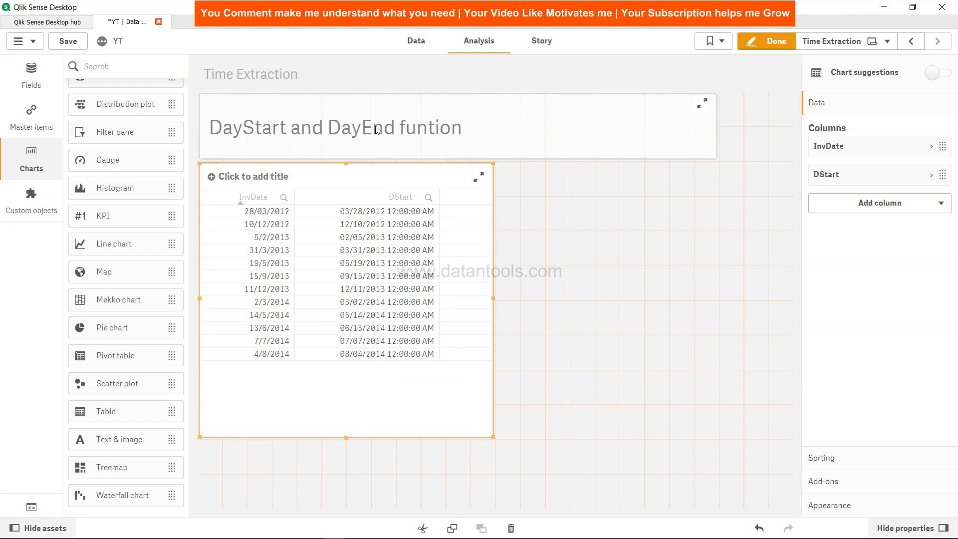
# Duplicate the DayStart(InvDate,0) as DStart expression after a comma on line 19.
pyautogui.click(417, 42)
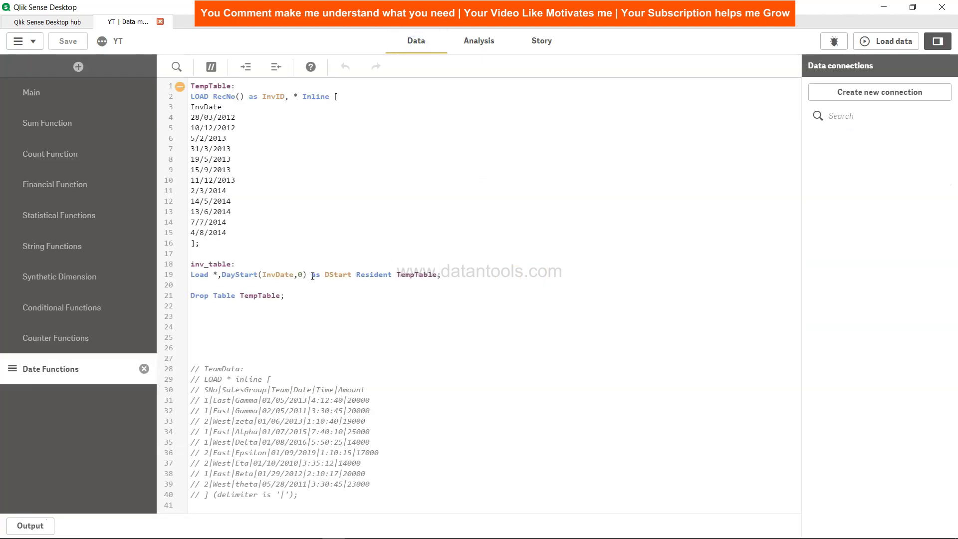
pyautogui.moveTo(221, 274); pyautogui.dragTo(352, 274)
pyautogui.hotkey('ctrl', 'c')
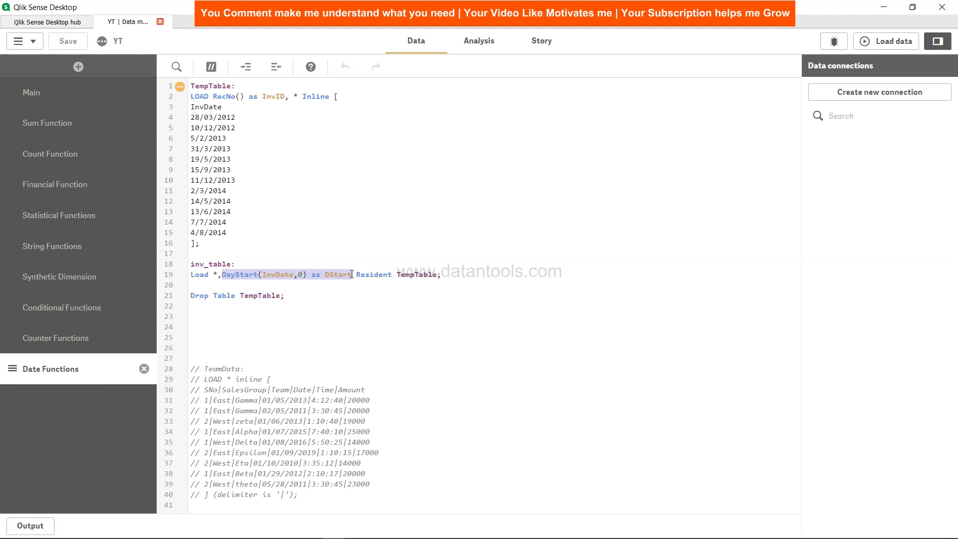
pyautogui.click(352, 275)
pyautogui.write(',')
pyautogui.hotkey('ctrl', 'v')
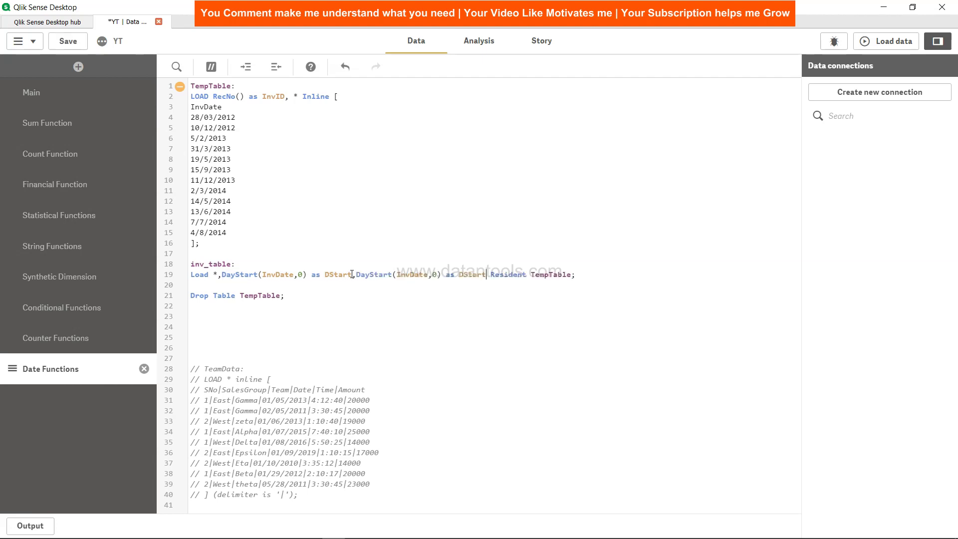
# Change the copy to DayEnd(InvDate,0) as DEnd, then save and reload the script.
pyautogui.click(390, 275)
pyautogui.press('BackSpace')
pyautogui.press('BackSpace')
pyautogui.press('BackSpace')
pyautogui.press('BackSpace')
pyautogui.press('BackSpace')
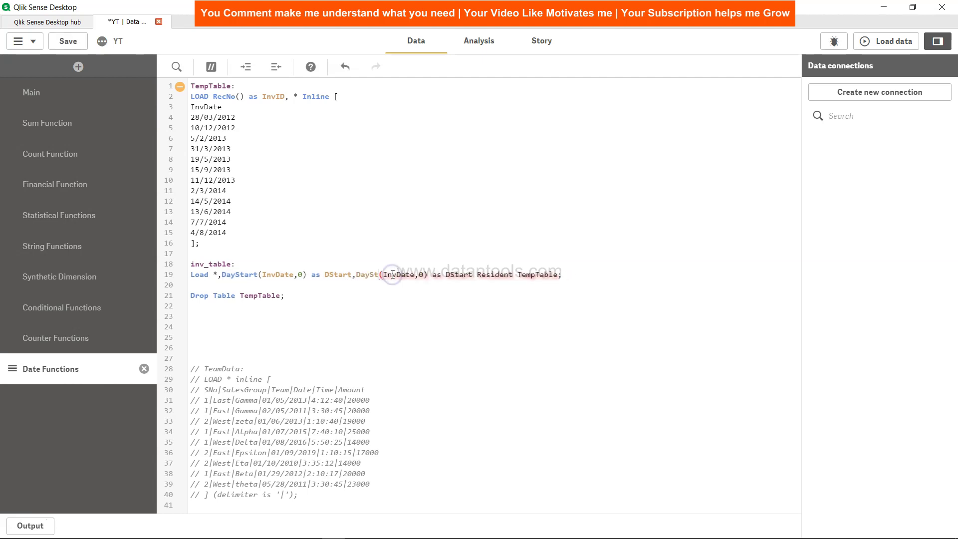
pyautogui.write('End')
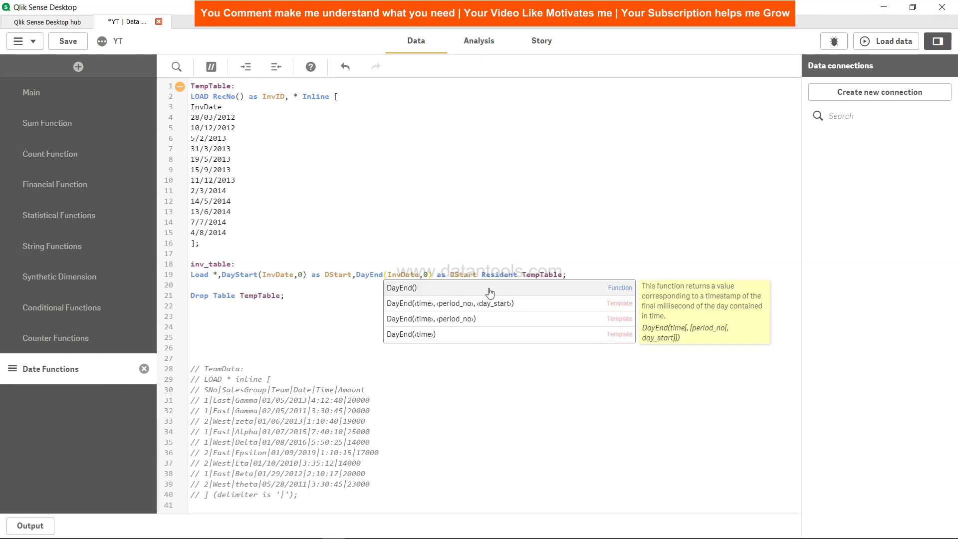
pyautogui.click(481, 275)
pyautogui.press('BackSpace')
pyautogui.press('BackSpace')
pyautogui.press('BackSpace')
pyautogui.press('BackSpace')
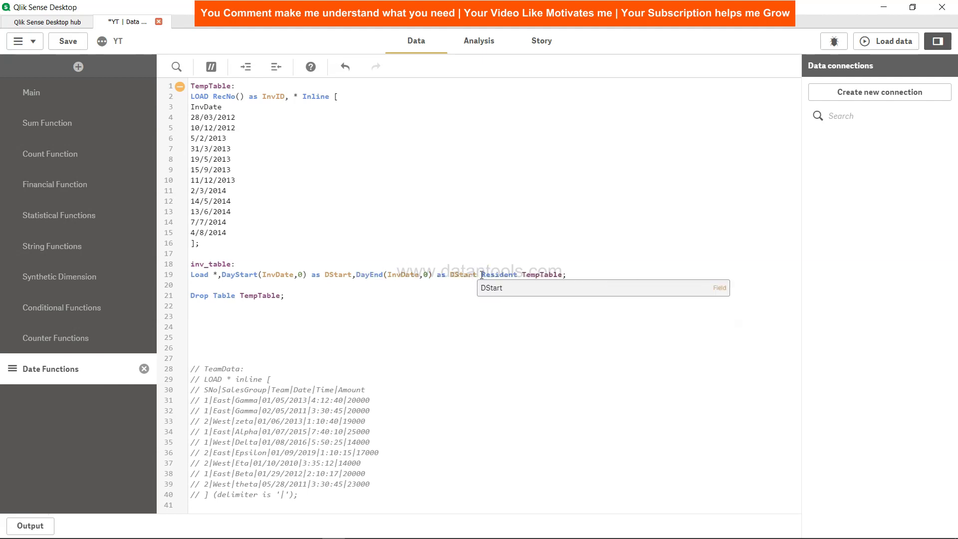
pyautogui.press('BackSpace')
pyautogui.write('End')
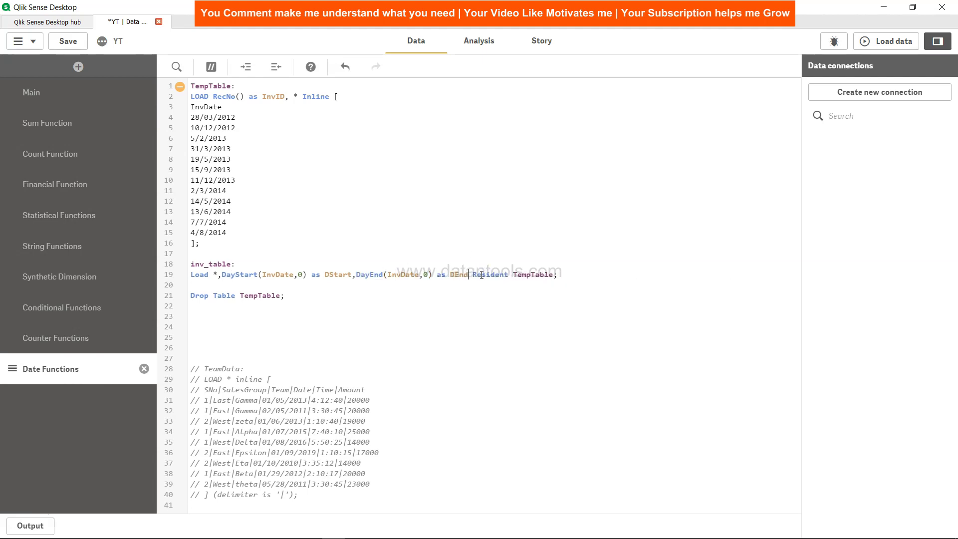
pyautogui.click(69, 42)
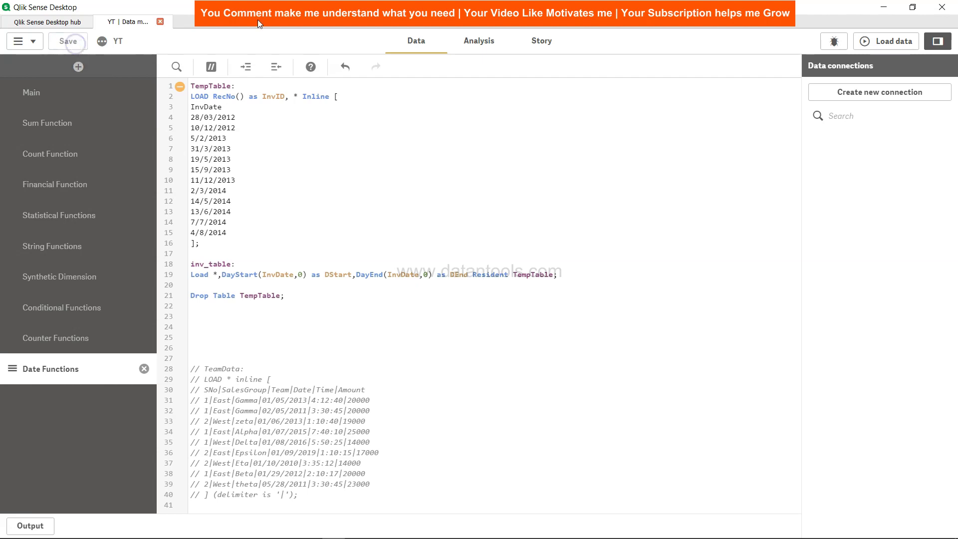
pyautogui.click(873, 40)
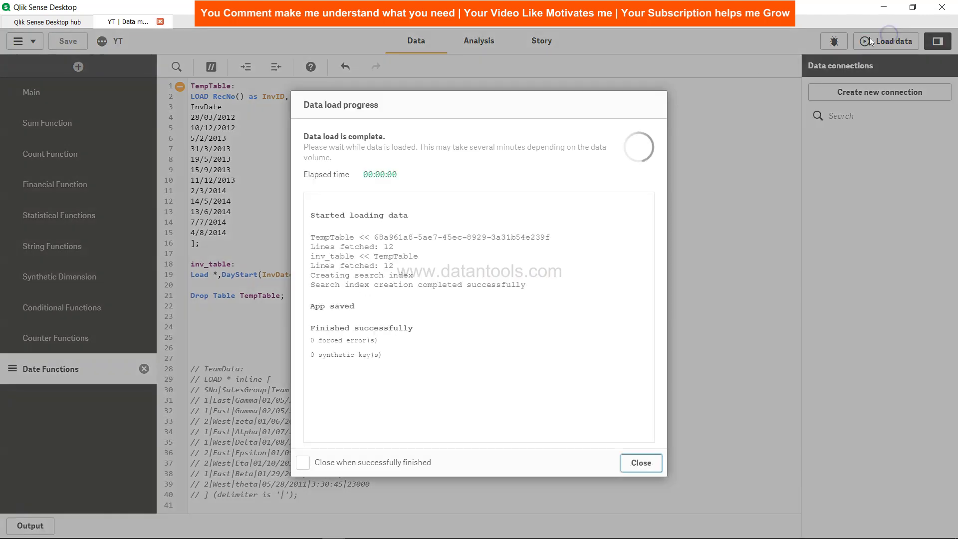
# Add DEnd as the third dimension column of the Time Extraction table.
pyautogui.click(640, 463)
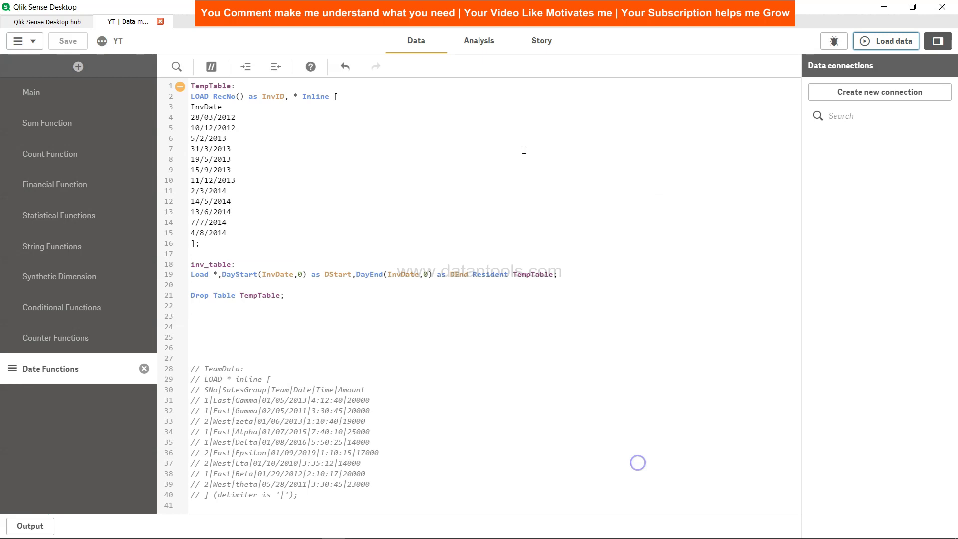
pyautogui.click(482, 43)
pyautogui.click(444, 418)
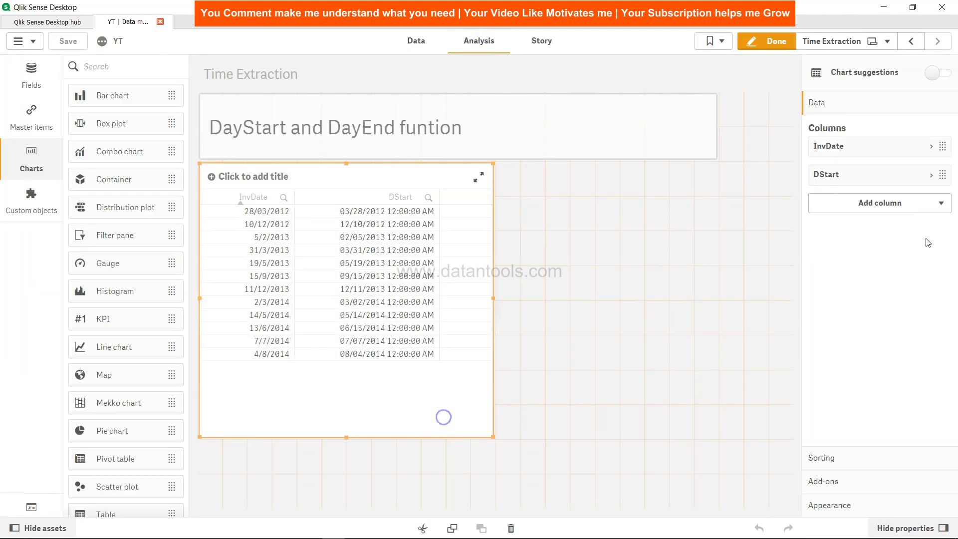
pyautogui.click(924, 204)
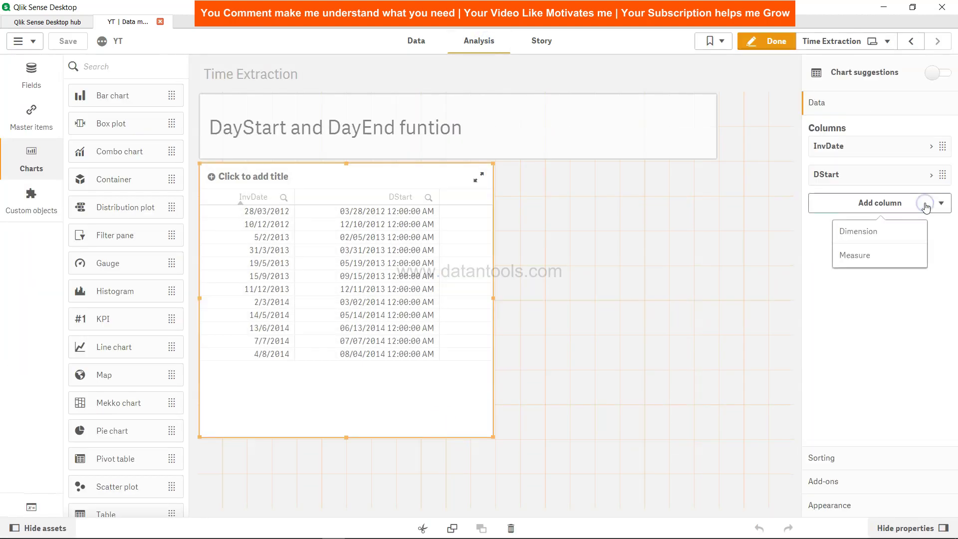
pyautogui.click(878, 231)
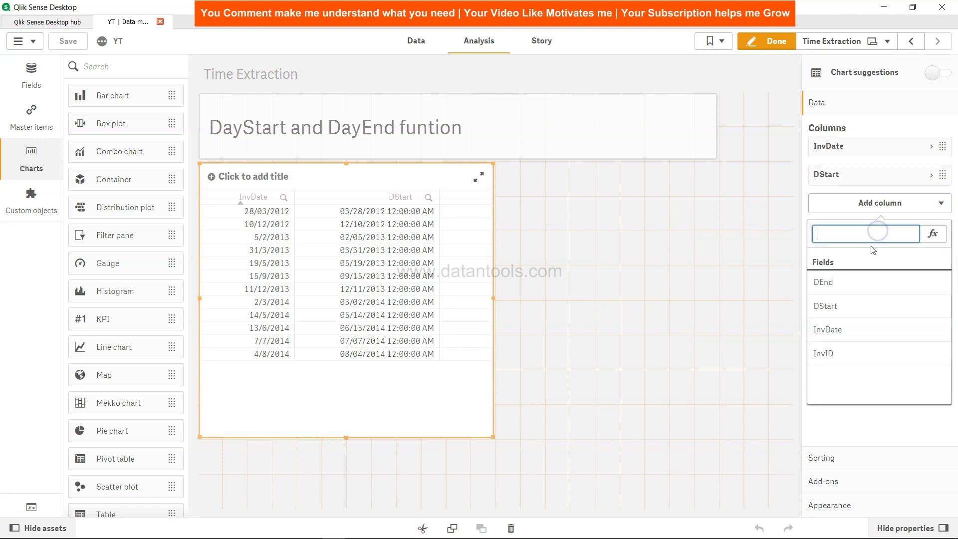
pyautogui.click(842, 285)
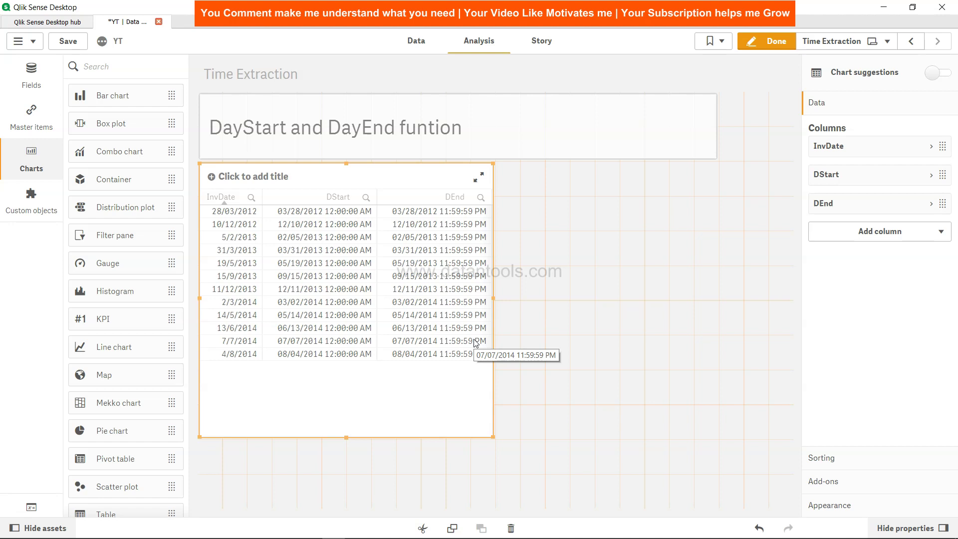
# Change the DayStart offset on line 19 from 0 to -1.
pyautogui.click(415, 38)
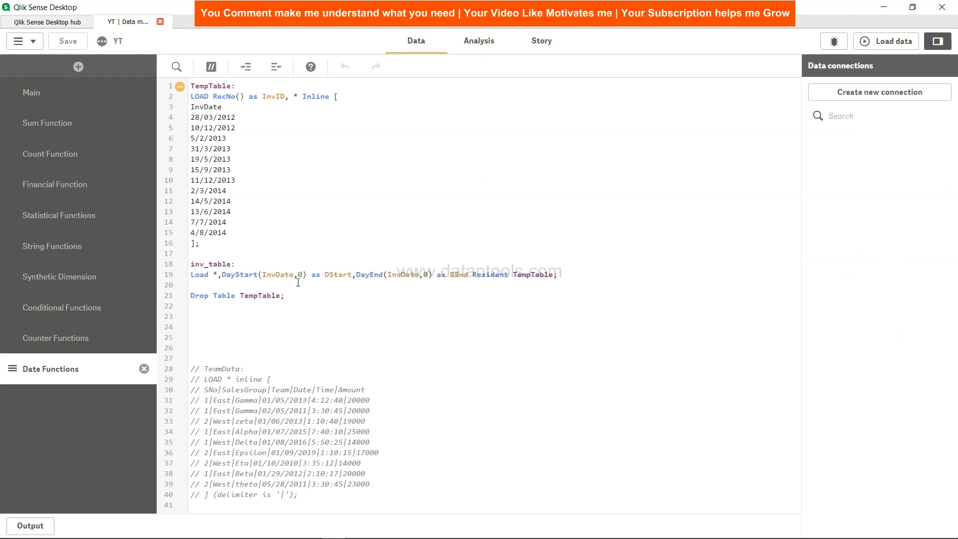
pyautogui.click(300, 276)
pyautogui.press('BackSpace')
pyautogui.write('-1')
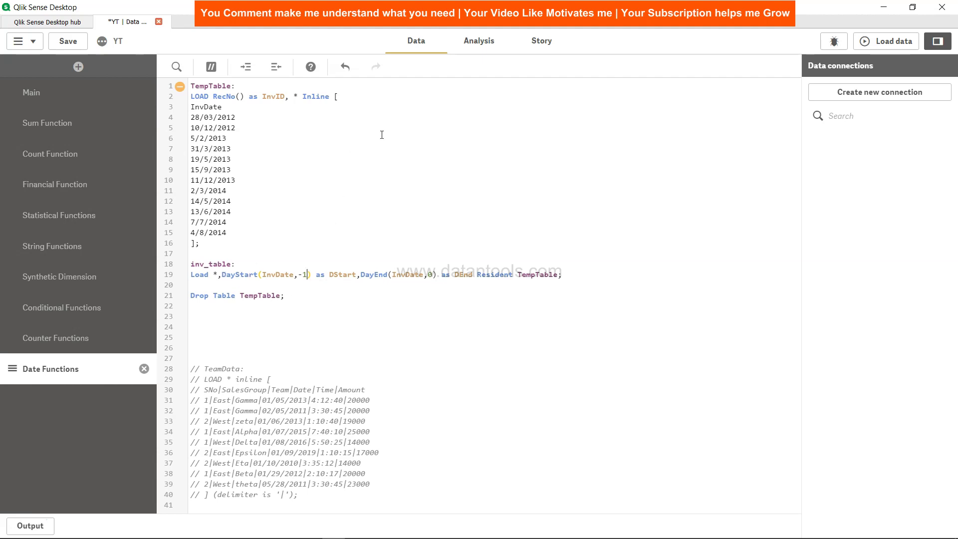
# Save and reload the script, then return to the Time Extraction sheet.
pyautogui.click(69, 40)
pyautogui.click(891, 44)
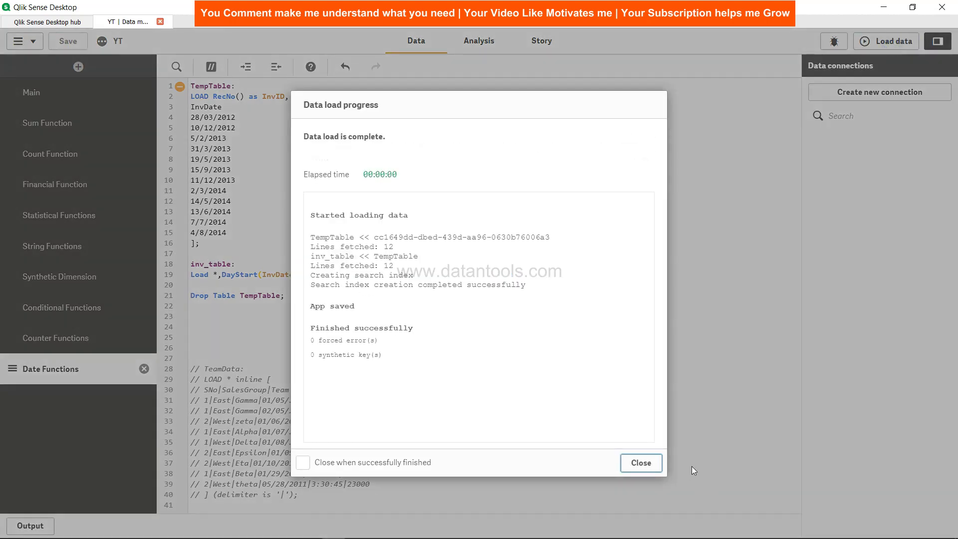
pyautogui.click(641, 463)
pyautogui.click(482, 42)
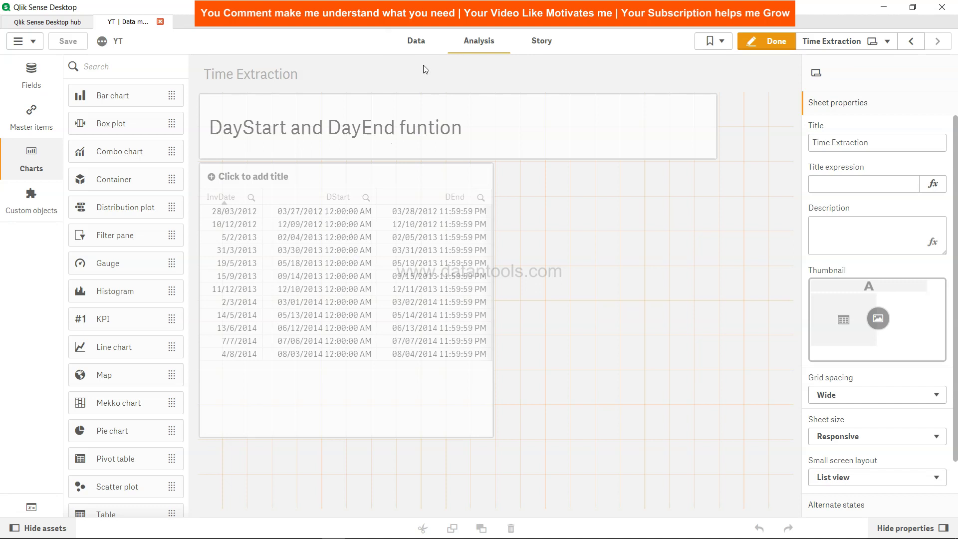
# Review line 19's DayStart -1 offset and DayEnd 0 offset in the load script.
pyautogui.click(418, 42)
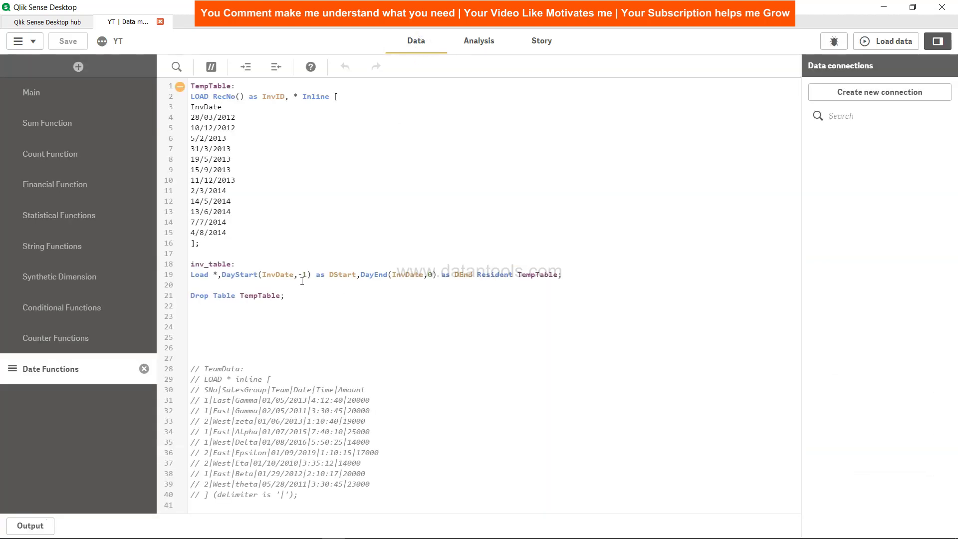
pyautogui.click(305, 275)
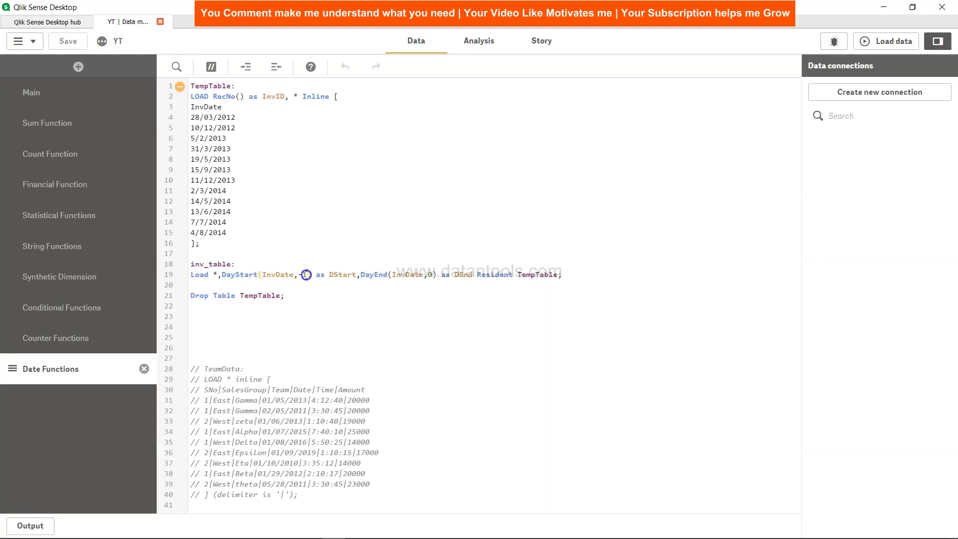
pyautogui.click(432, 274)
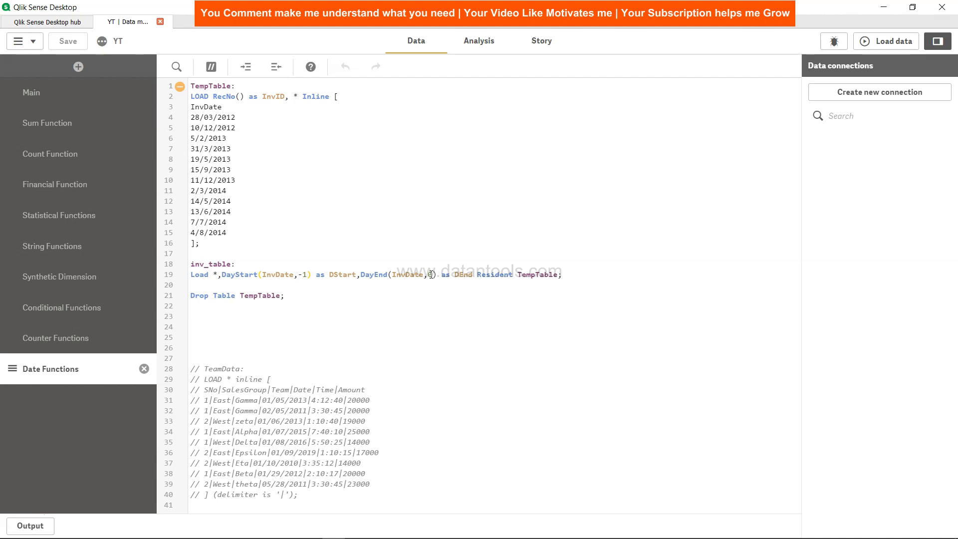